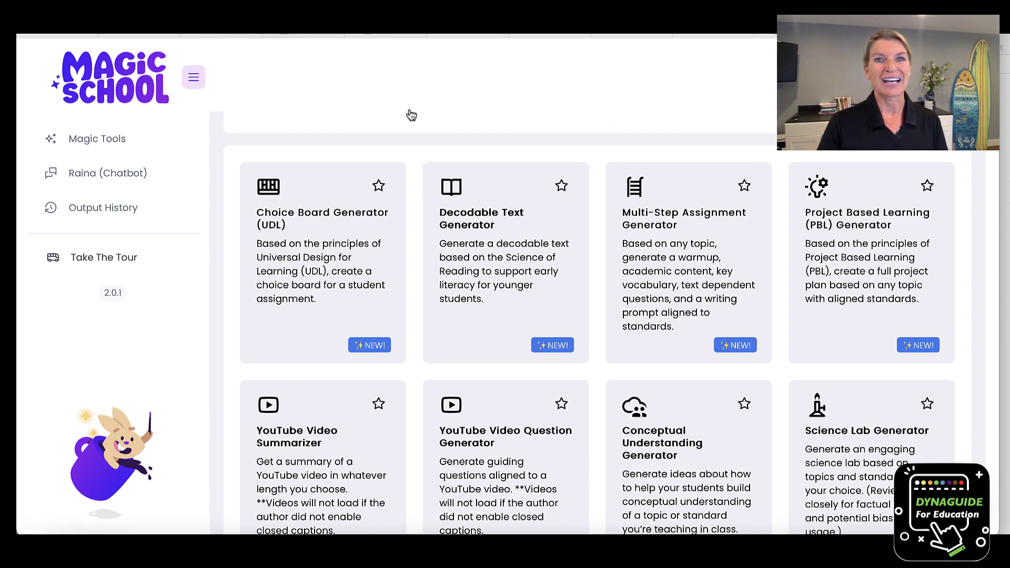
scroll(345, 117, "up", 2)
scroll(347, 119, "up", 3)
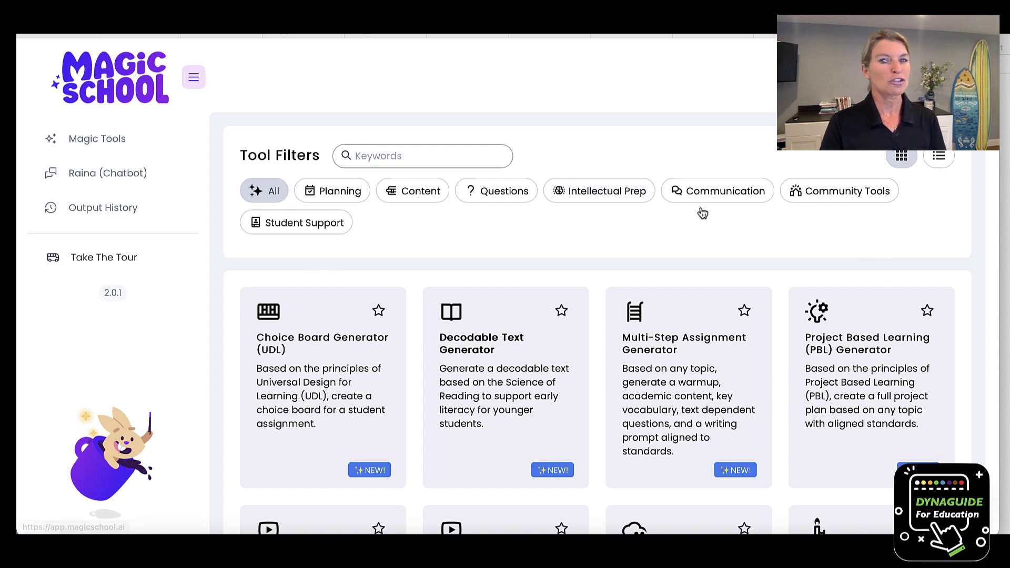
scroll(645, 224, "down", 1)
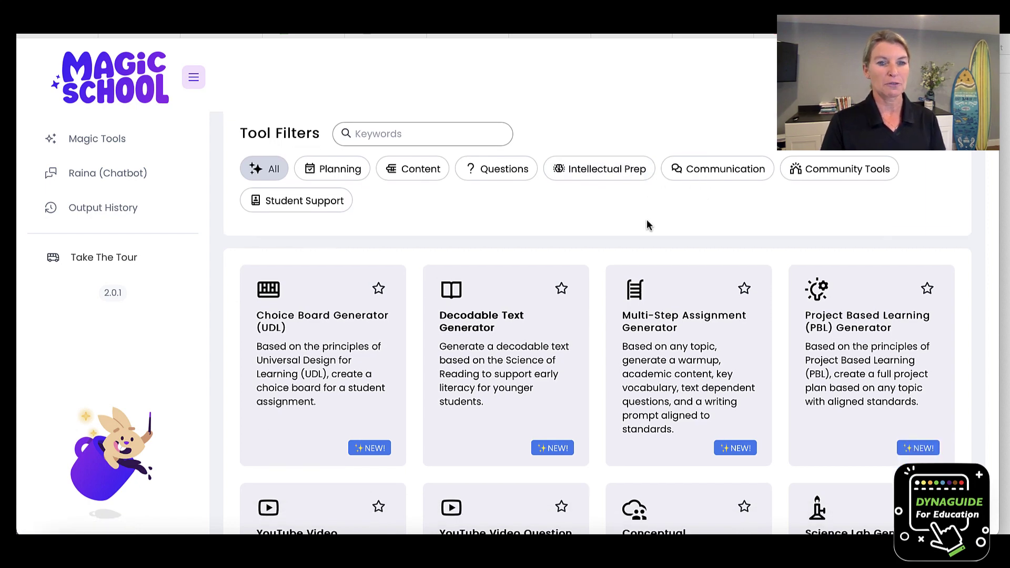
scroll(646, 225, "up", 1)
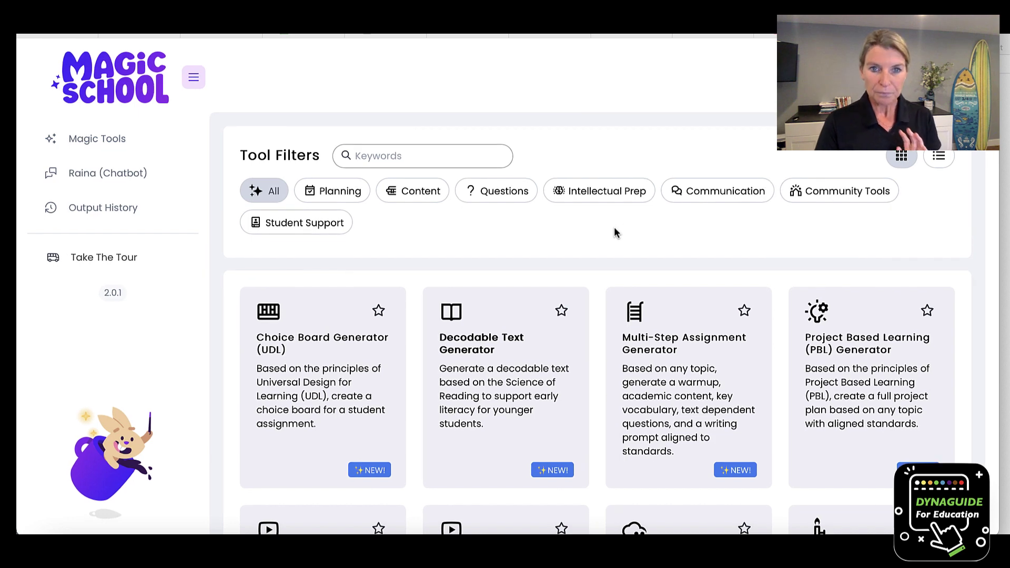
scroll(614, 232, "down", 2)
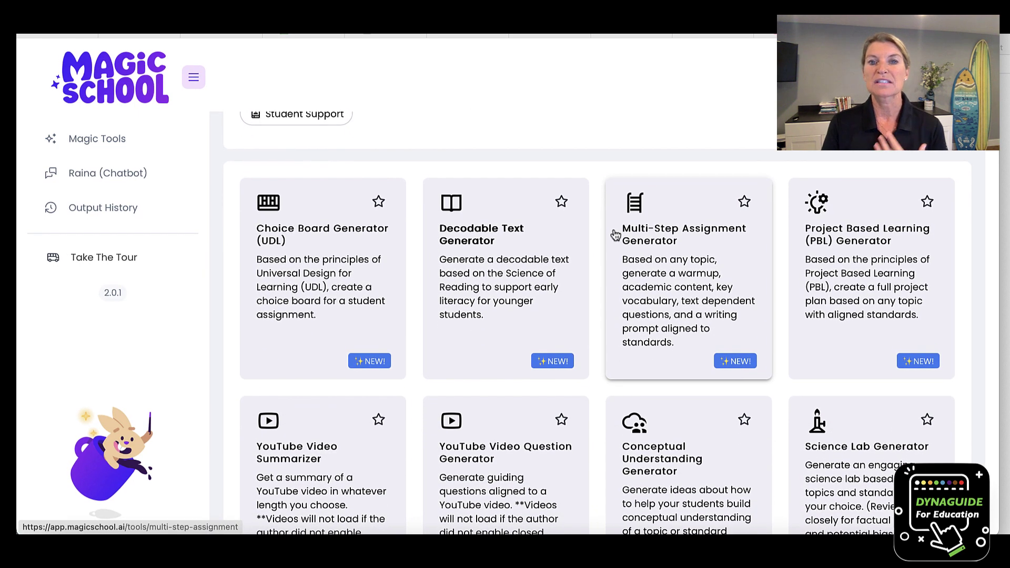
scroll(615, 234, "down", 1)
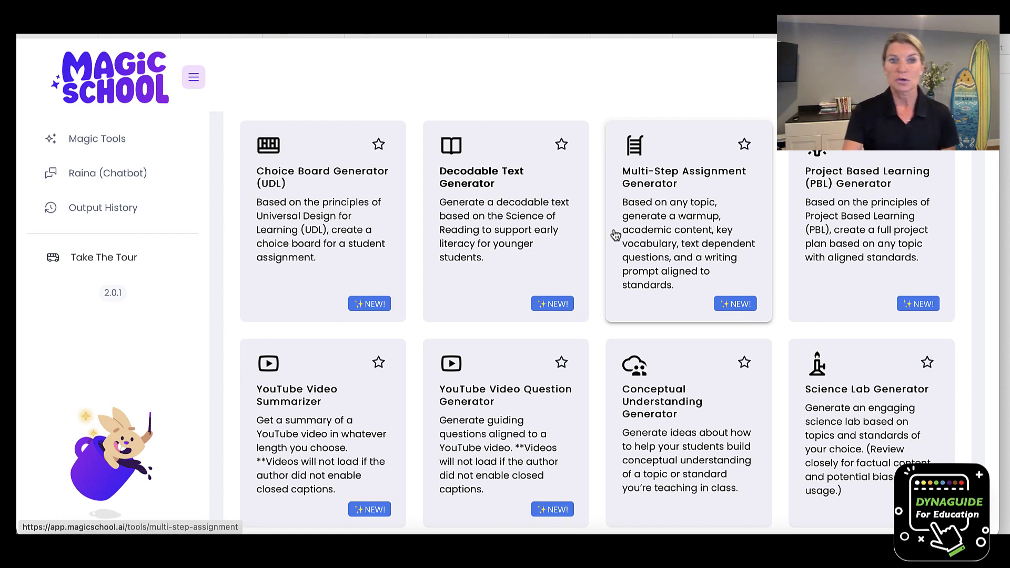
scroll(332, 236, "down", 1)
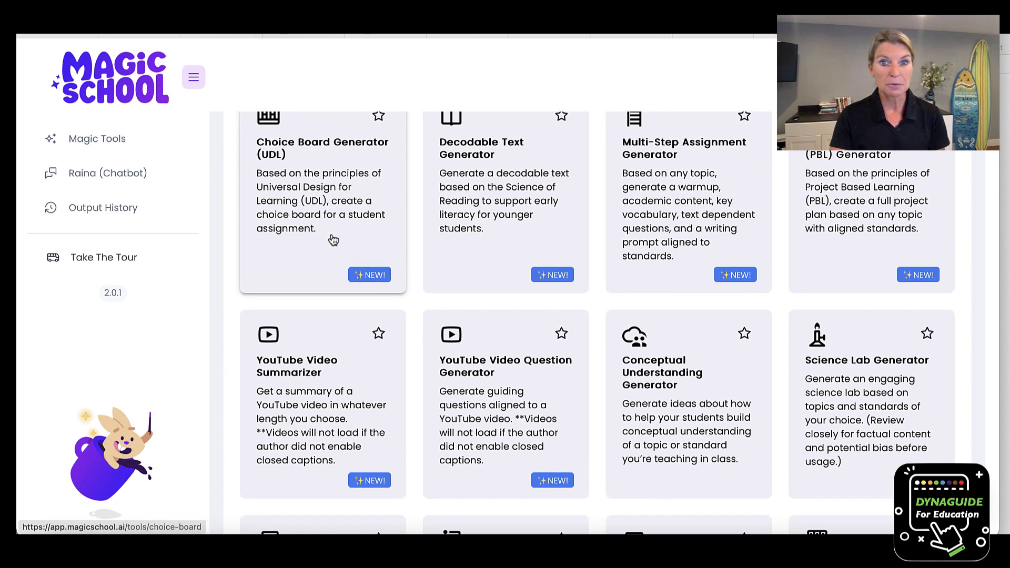
scroll(332, 240, "down", 1)
scroll(332, 240, "down", 3)
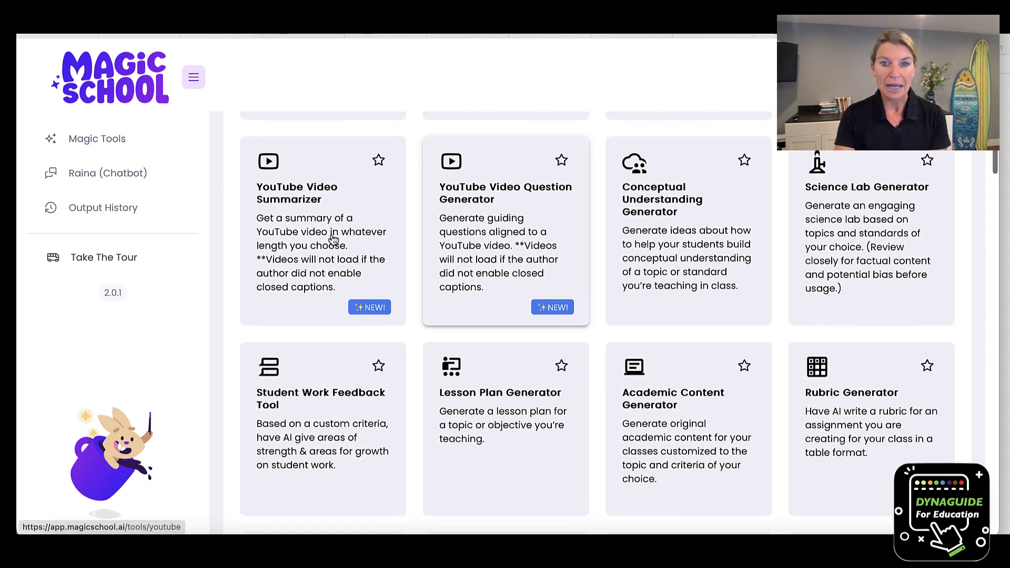
scroll(333, 240, "down", 3)
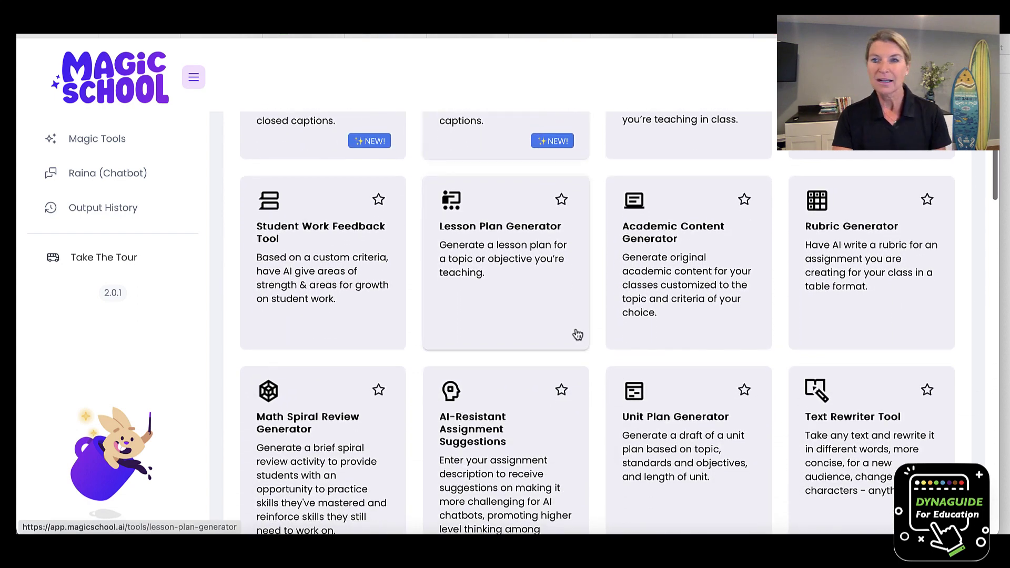
scroll(577, 335, "down", 3)
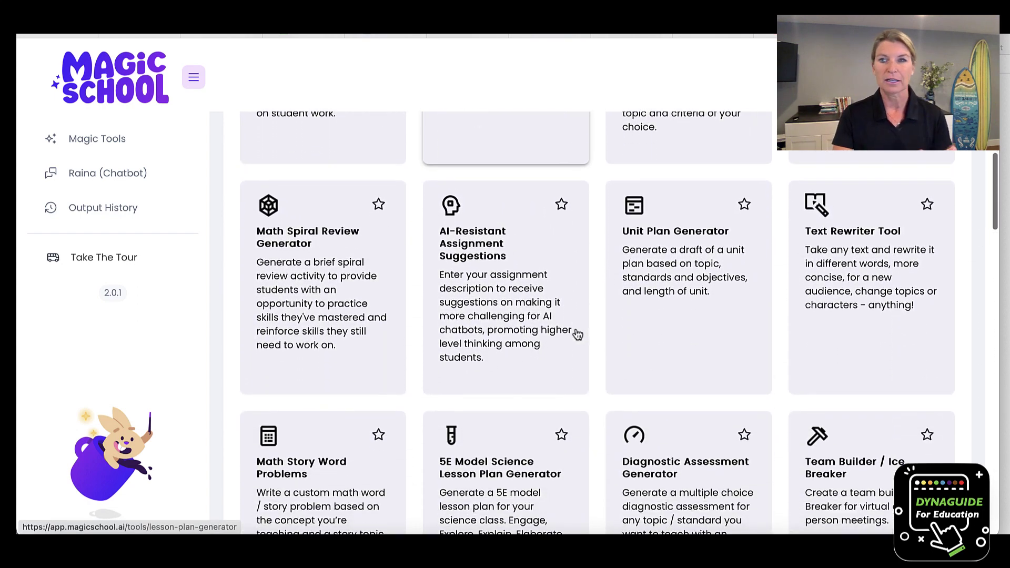
scroll(707, 355, "down", 3)
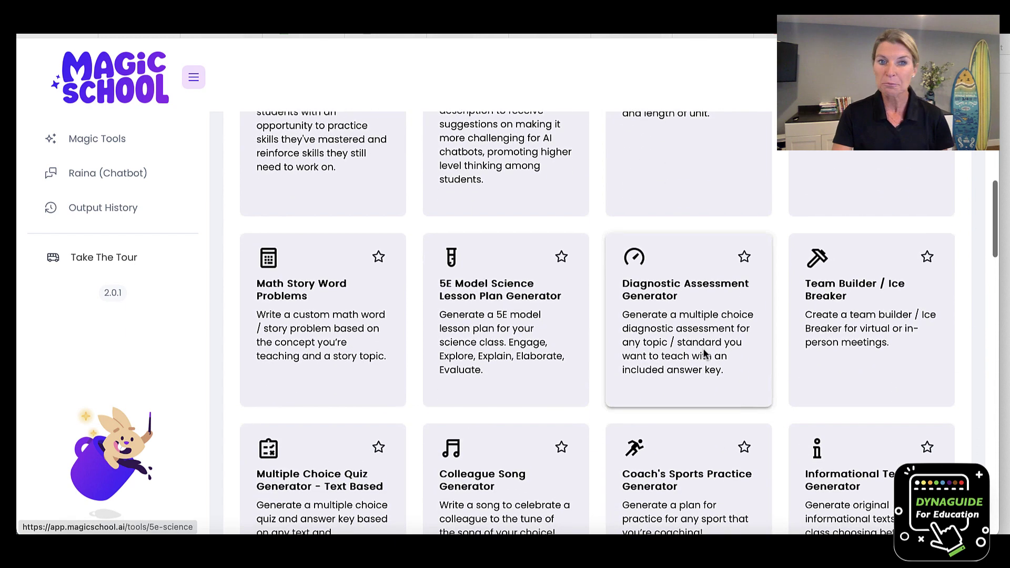
scroll(704, 353, "down", 3)
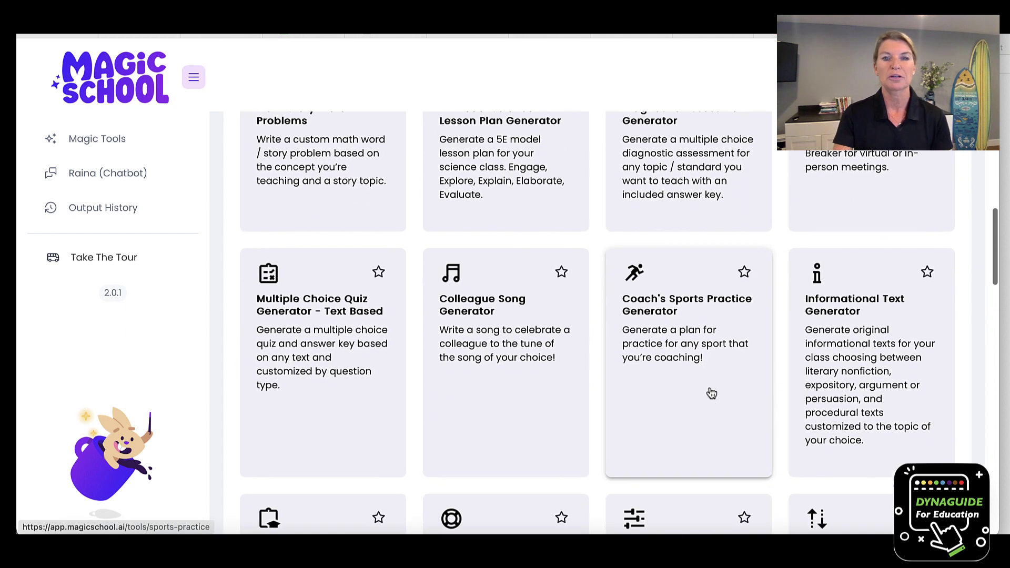
scroll(711, 394, "down", 2)
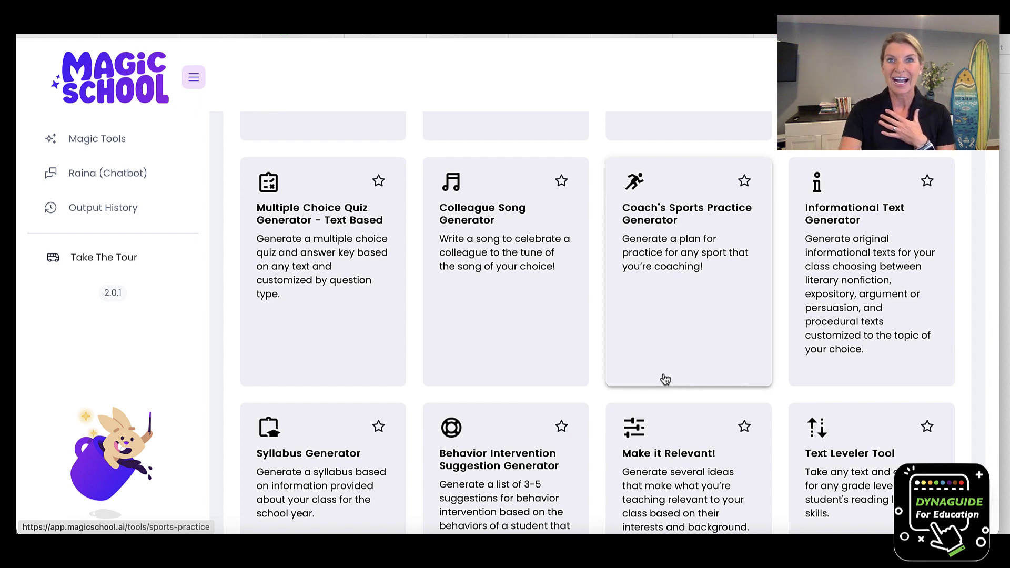
scroll(665, 379, "down", 4)
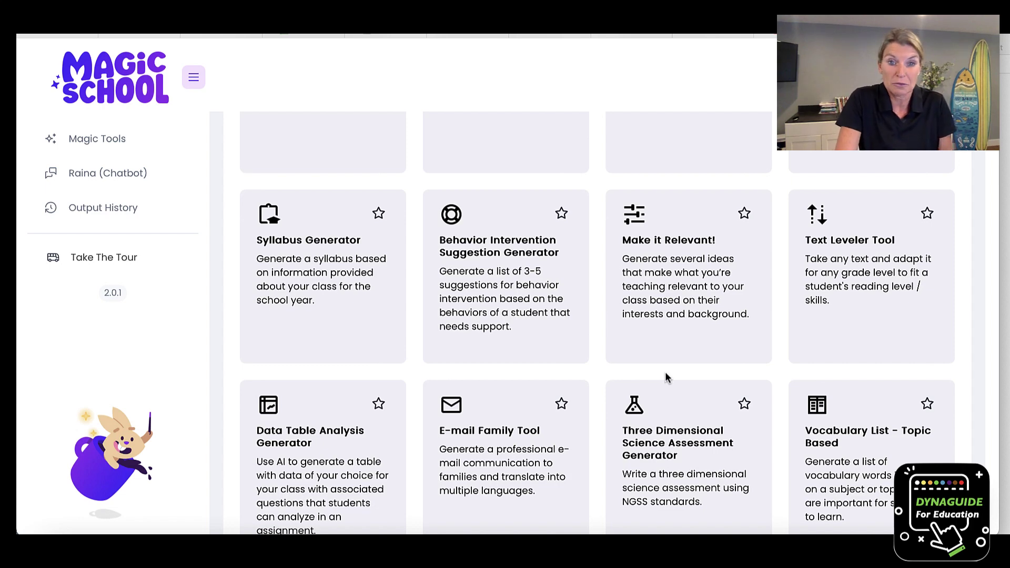
scroll(665, 376, "down", 3)
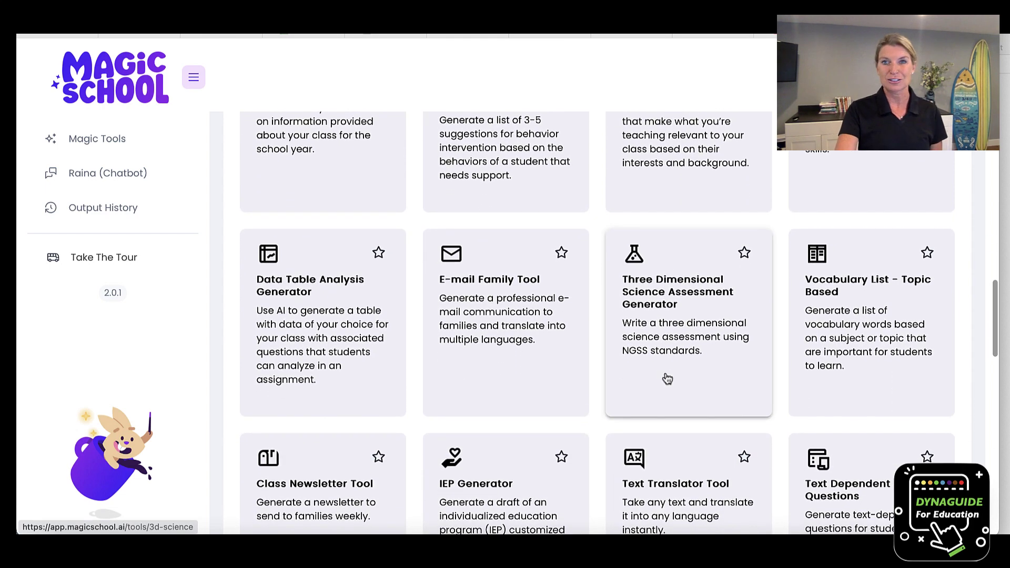
scroll(666, 377, "down", 2)
scroll(666, 377, "down", 3)
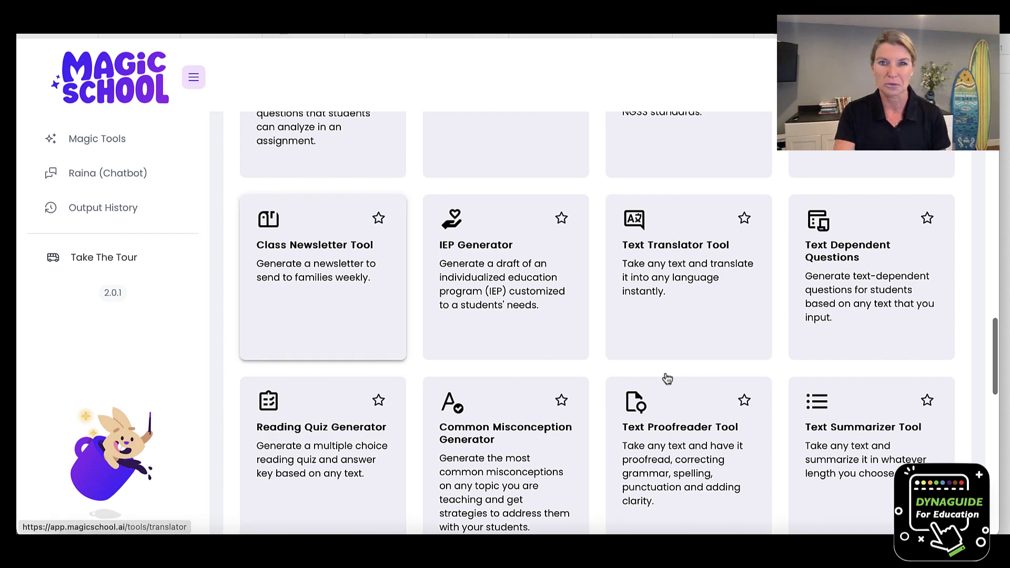
scroll(667, 377, "down", 7)
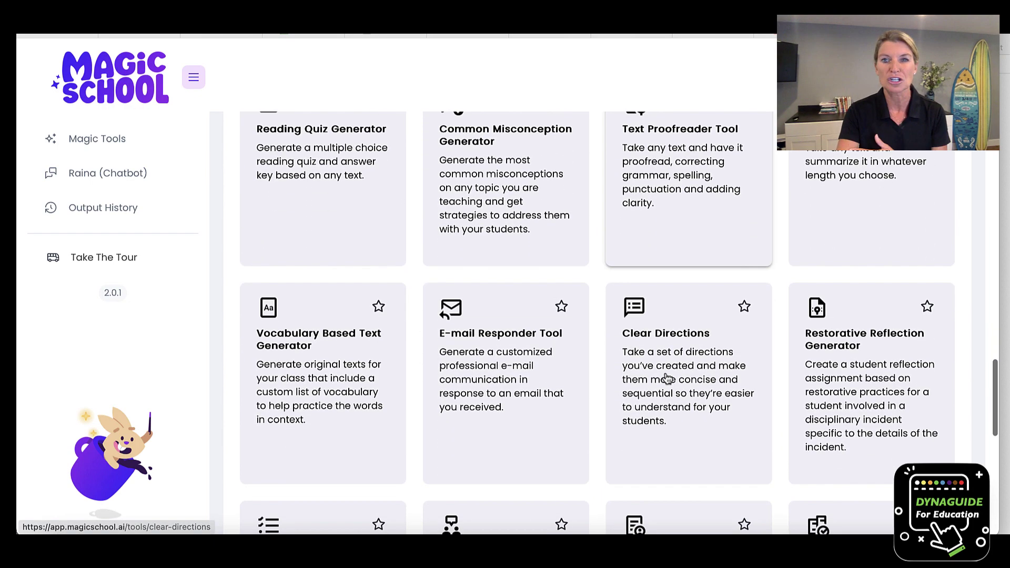
scroll(667, 377, "down", 3)
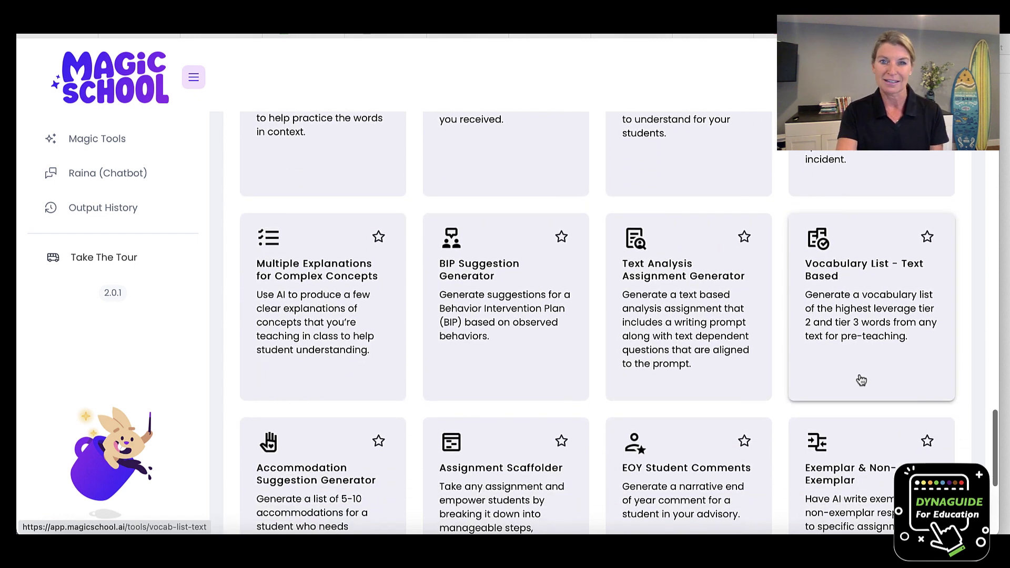
scroll(861, 379, "down", 2)
scroll(861, 380, "down", 4)
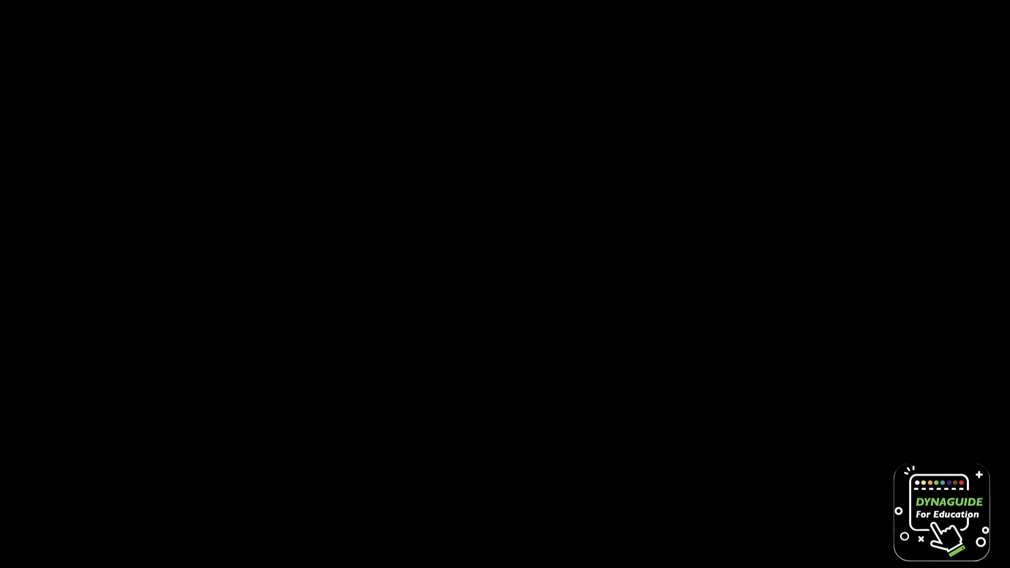
- Open the Choice Board Generator (UDL) tool from the top of the tool list
scroll(641, 479, "up", 9)
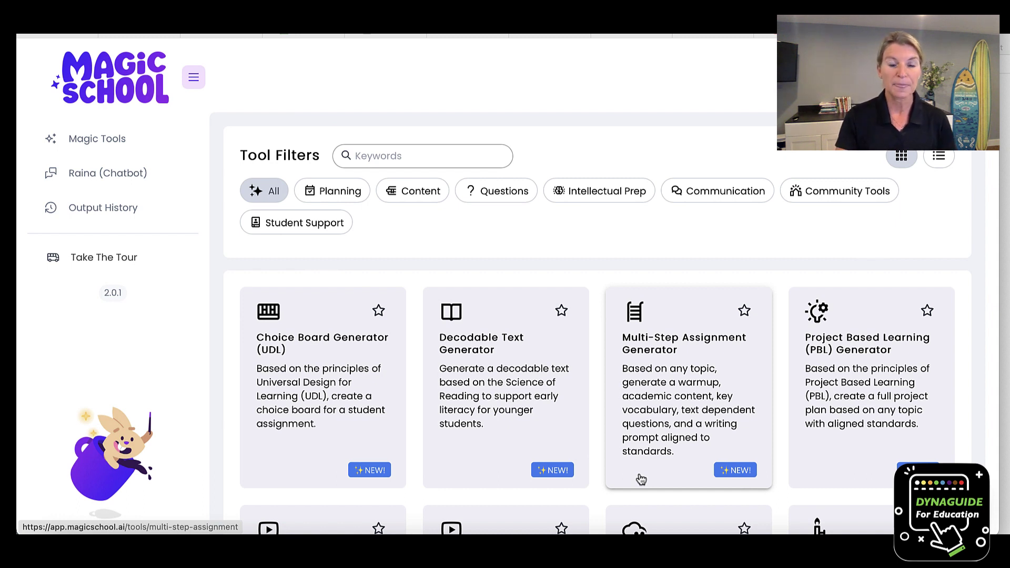
left_click(309, 405)
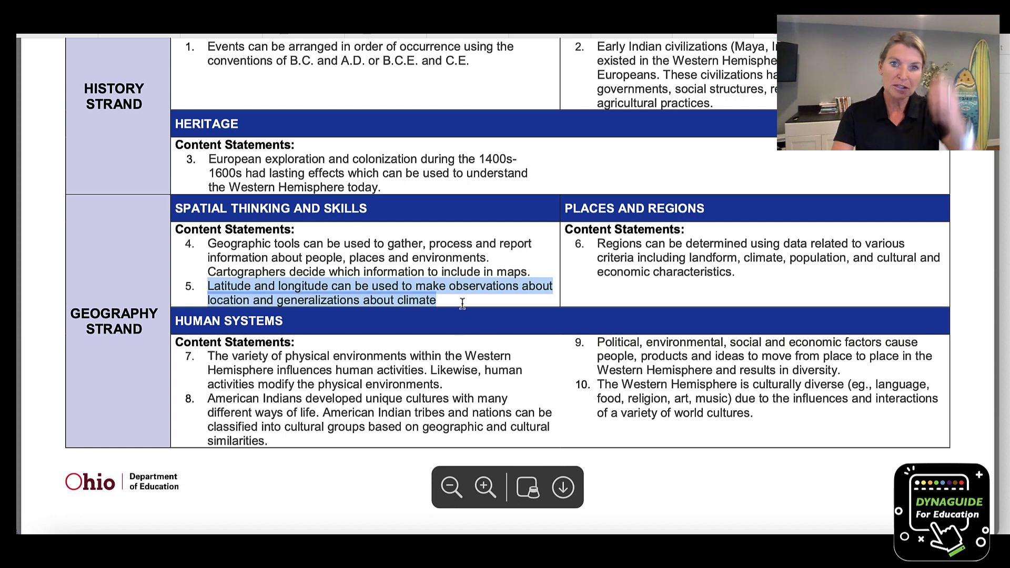
- Highlight Geography statement 5 on latitude, longitude and climate in the Ohio standards PDF
left_click_drag(463, 304, 205, 282)
key("ctrl+c")
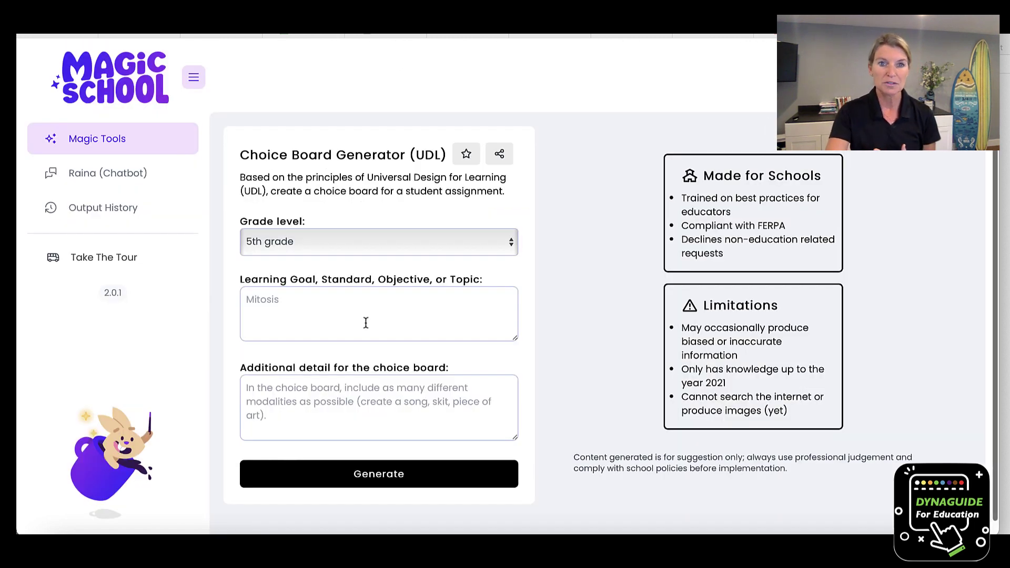
- Paste the latitude-and-longitude climate standard into the Learning Goal field
left_click(365, 322)
key("ctrl+v")
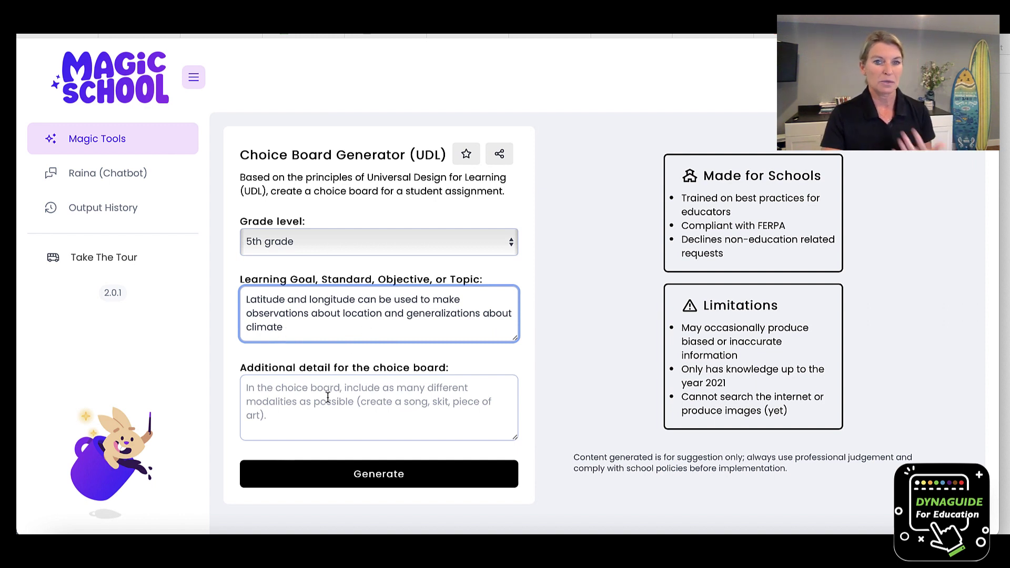
scroll(327, 397, "down", 1)
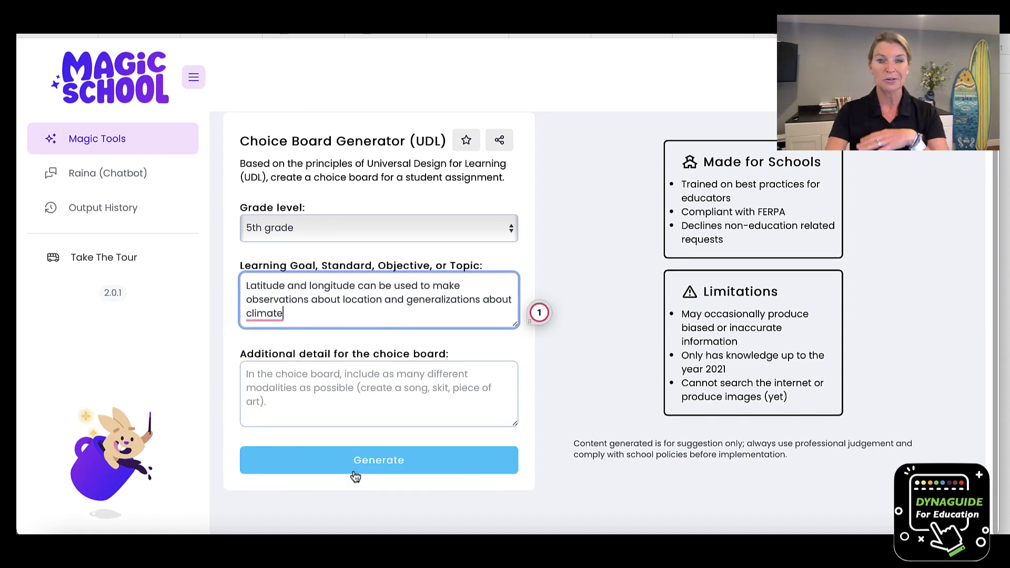
- Generate the choice board and review its nine tasks, including Map It Out and Travel Journal
left_click(355, 476)
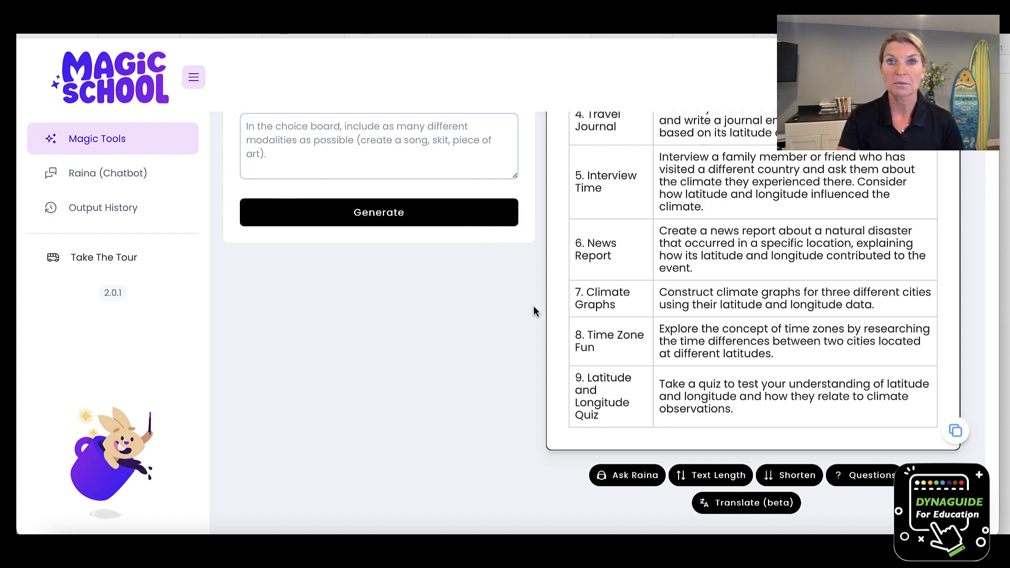
scroll(674, 296, "up", 4)
scroll(674, 296, "up", 1)
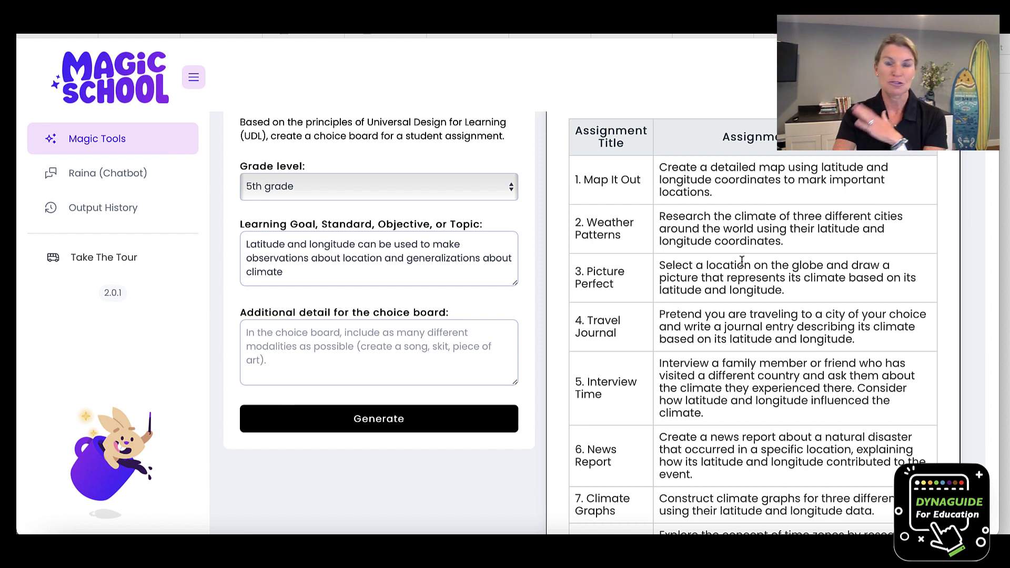
scroll(742, 260, "down", 3)
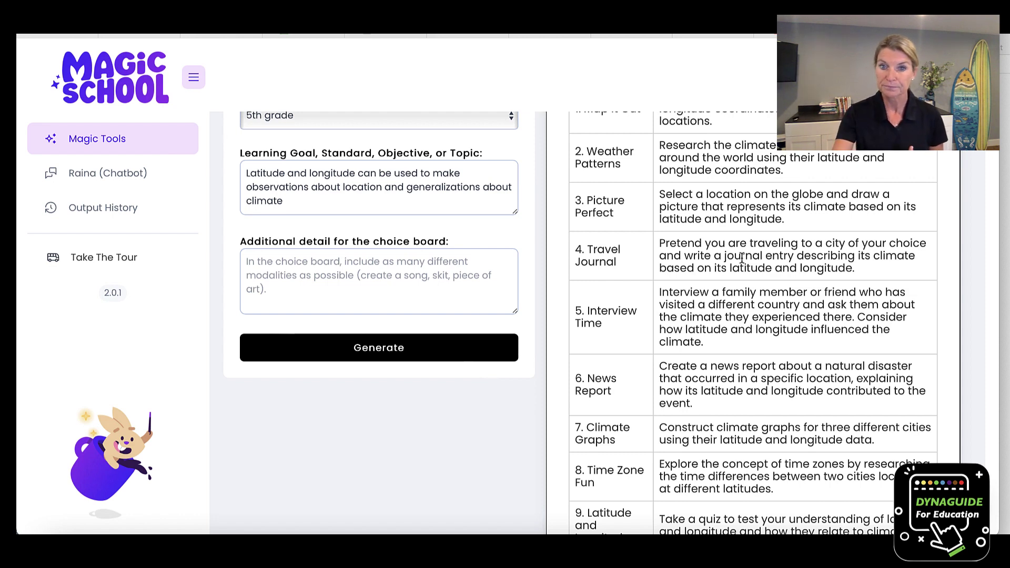
scroll(741, 257, "down", 5)
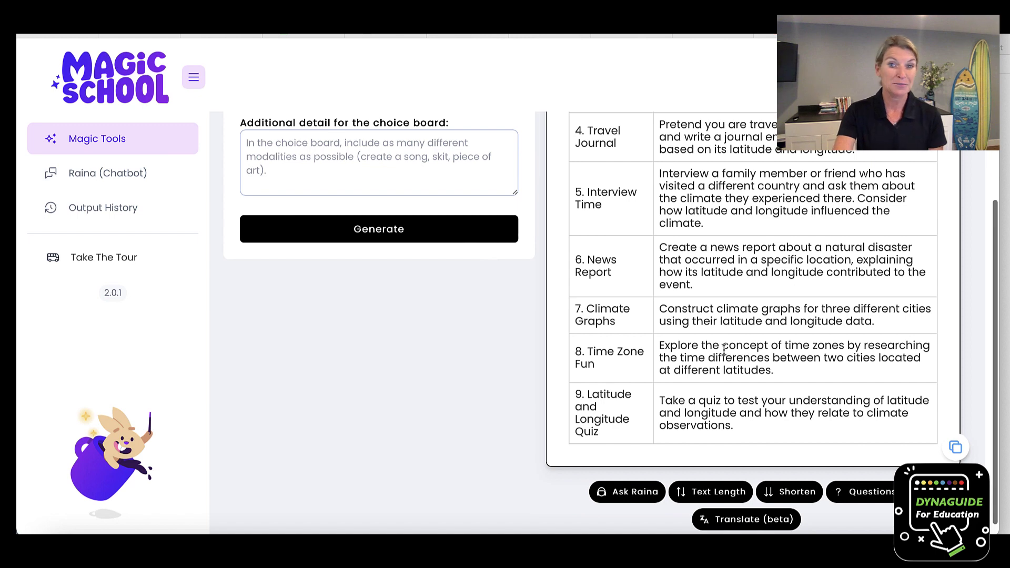
scroll(724, 348, "up", 5)
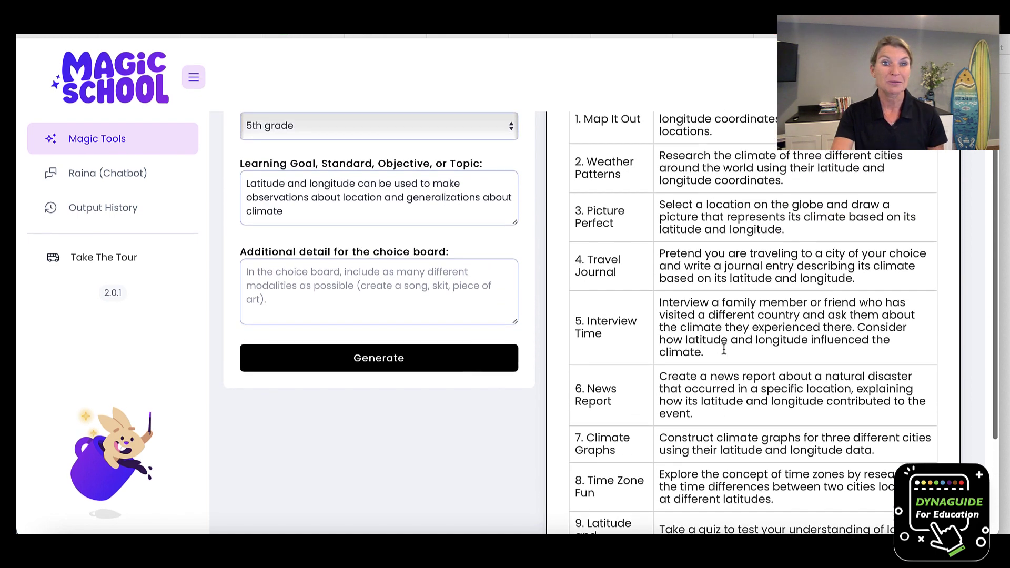
scroll(723, 348, "up", 2)
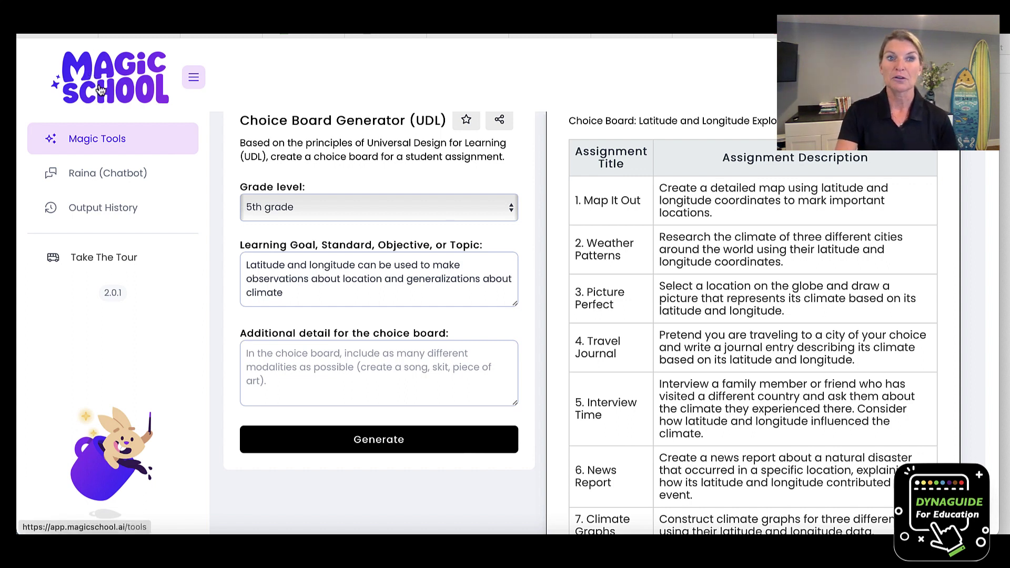
- Filter the Magic Tools catalogue to Planning tools like Lesson Plan and Unit Plan generators
left_click(96, 145)
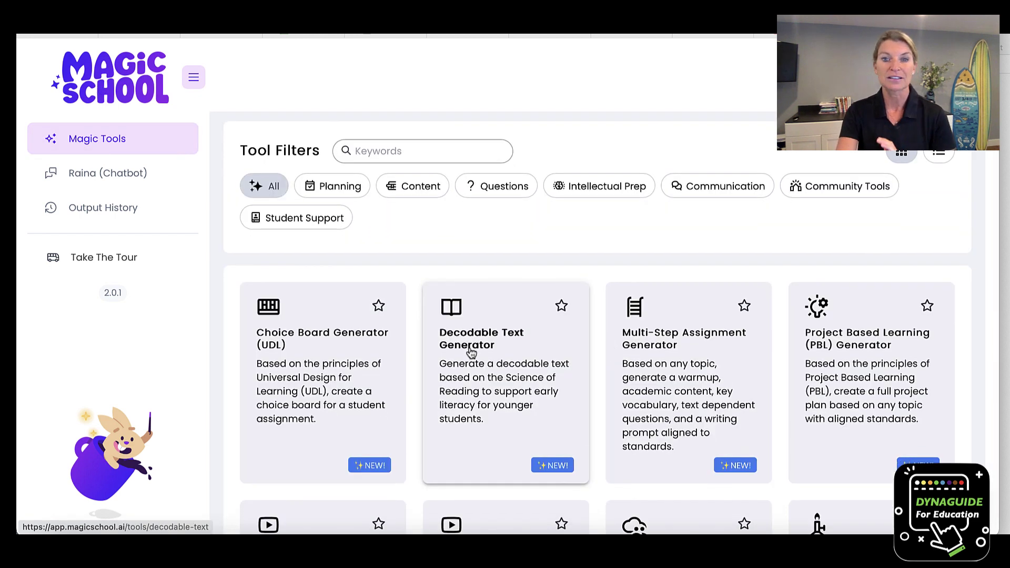
scroll(472, 353, "down", 1)
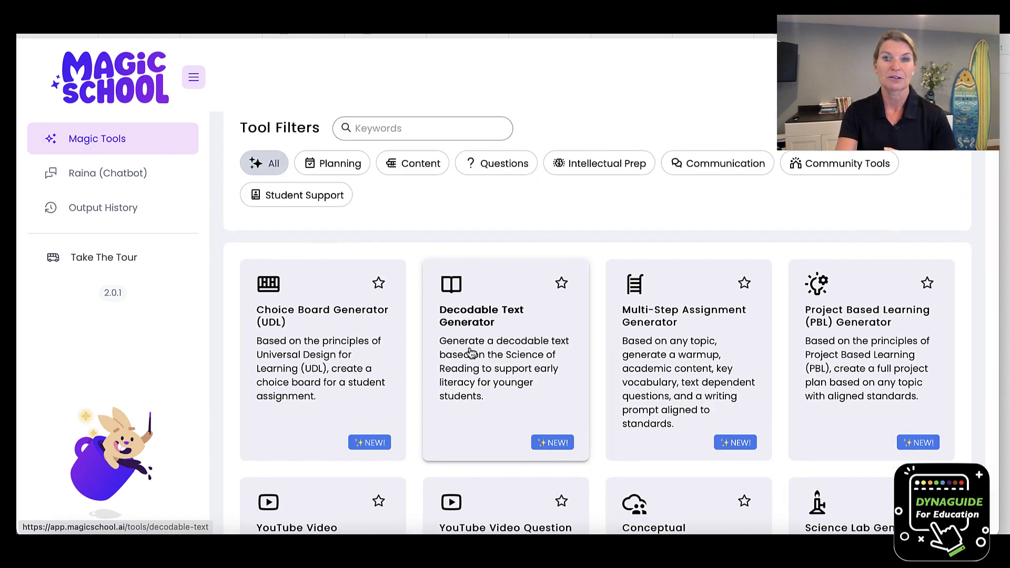
left_click(338, 162)
scroll(475, 259, "down", 2)
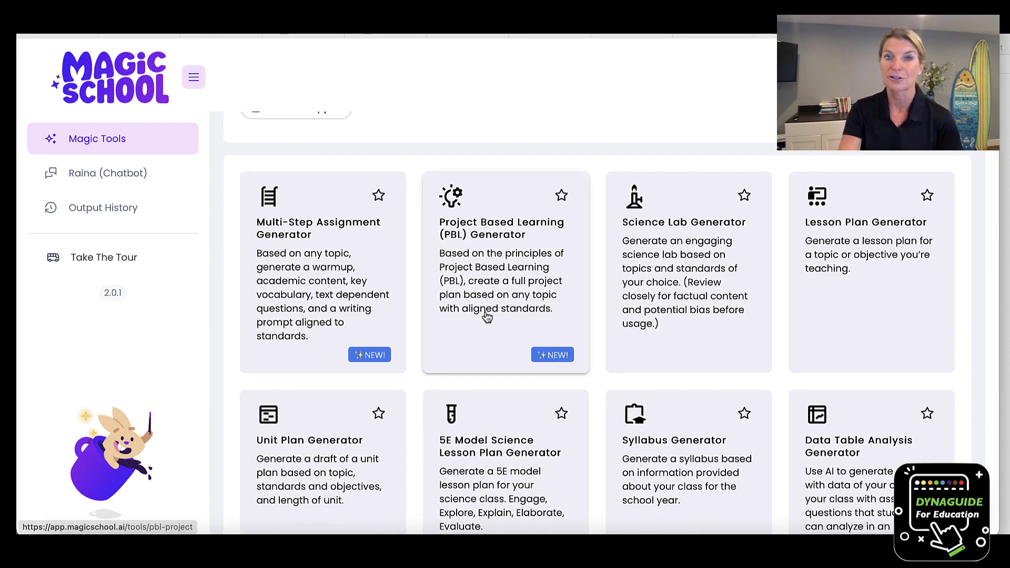
scroll(527, 326, "down", 1)
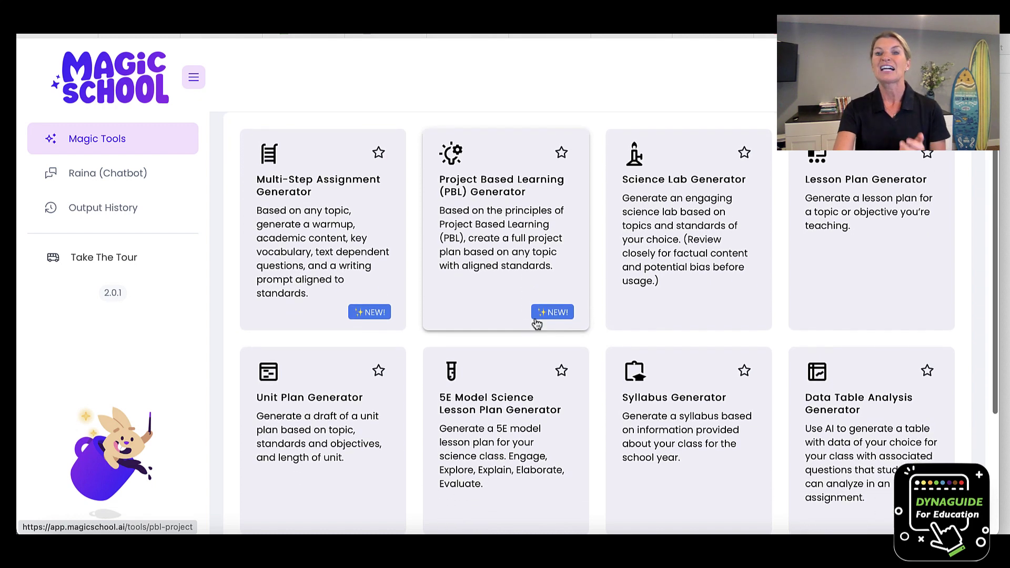